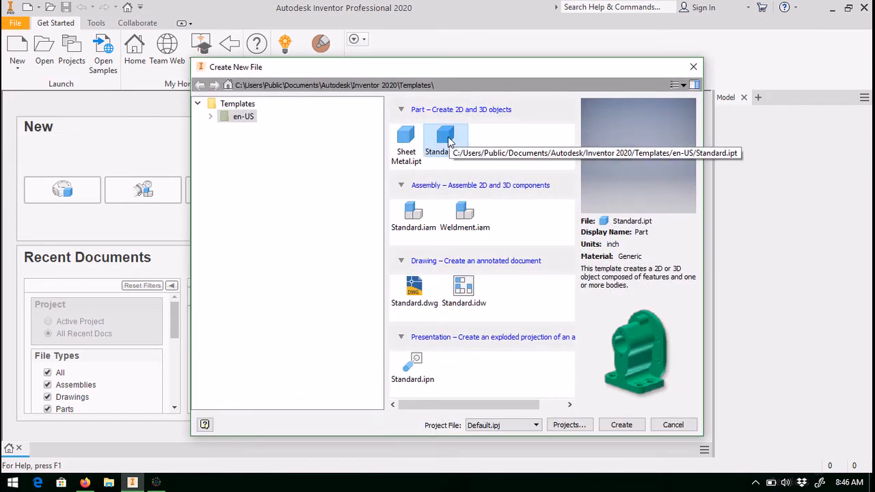
# Step: Create a new part from the Standard.ipt template and start a 2D sketch on the front XY plane
pyautogui.click(615, 426)
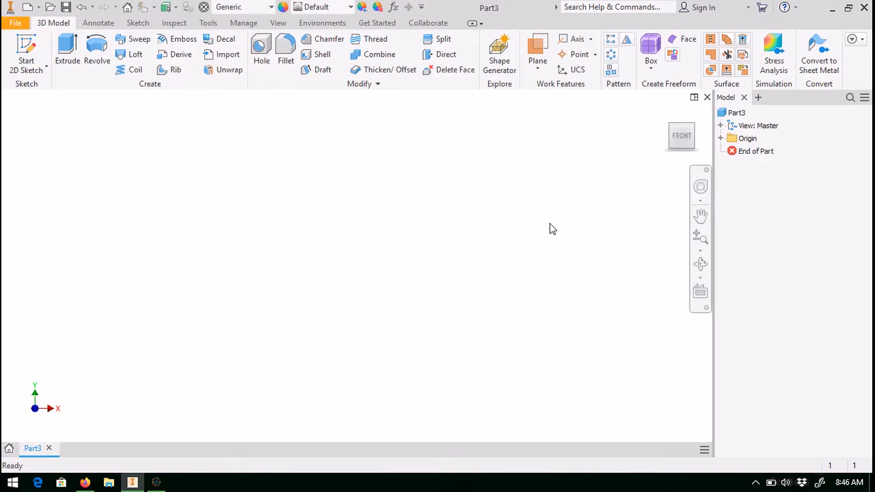
pyautogui.click(137, 24)
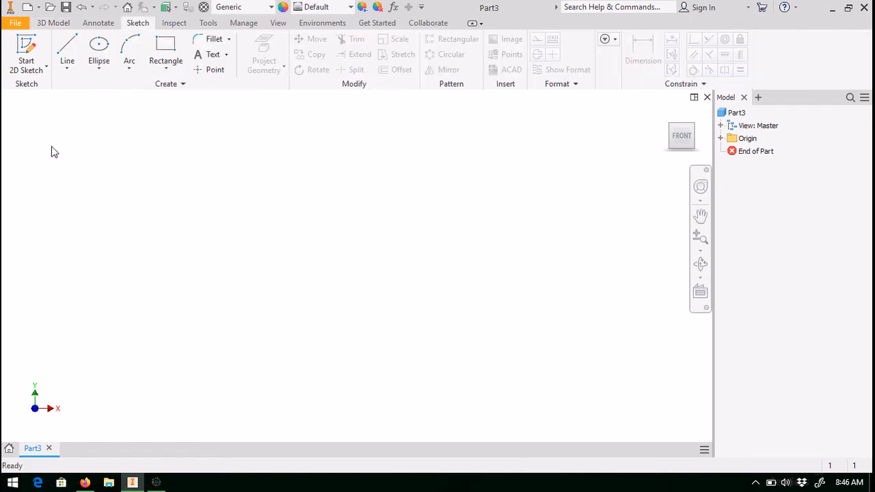
pyautogui.click(23, 69)
pyautogui.click(19, 93)
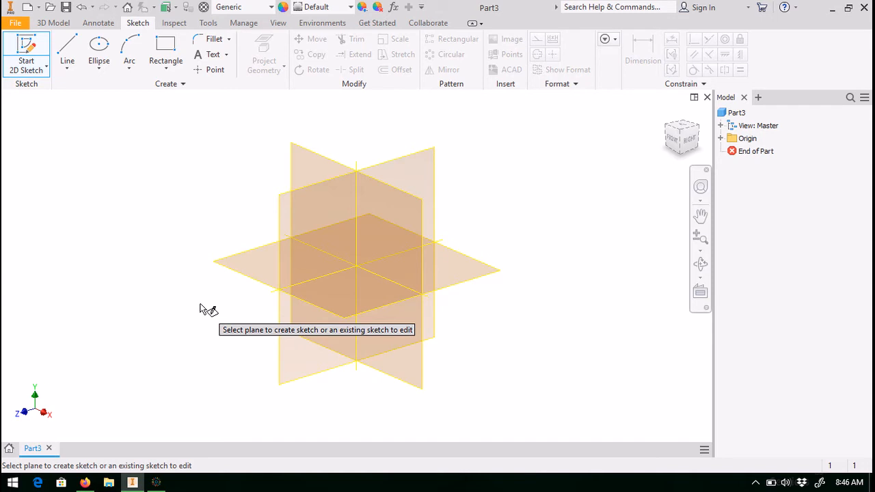
pyautogui.click(328, 178)
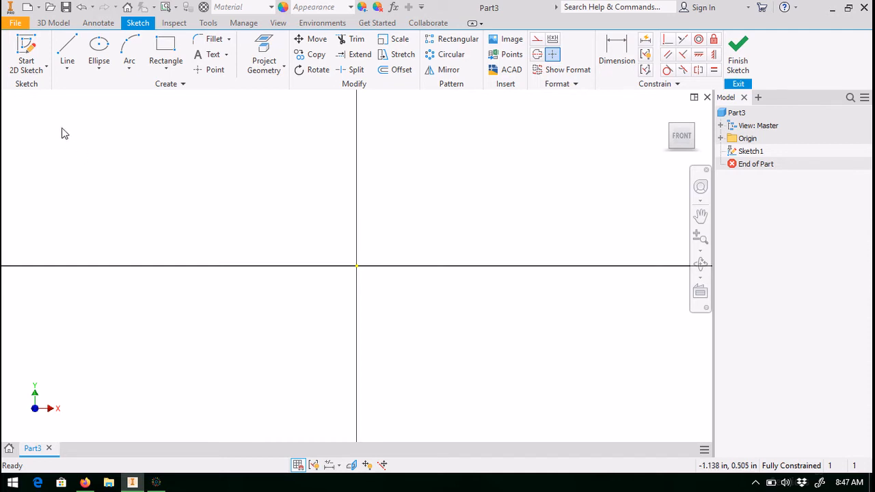
# Step: Sketch a slanted line rising to the right, above and to the left of the origin
pyautogui.click(67, 50)
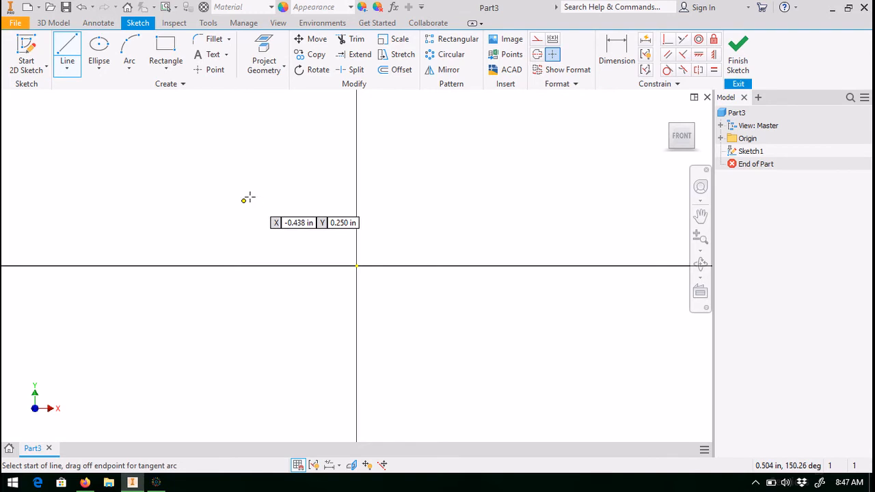
pyautogui.click(115, 155)
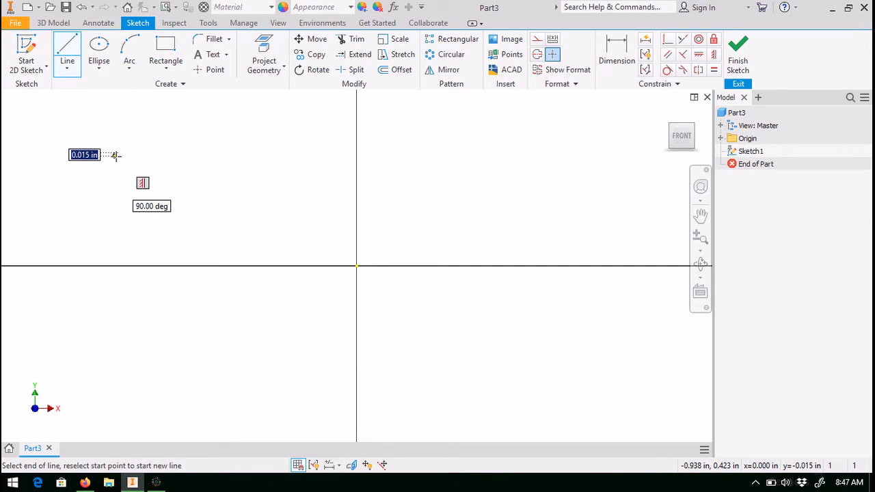
pyautogui.click(276, 121)
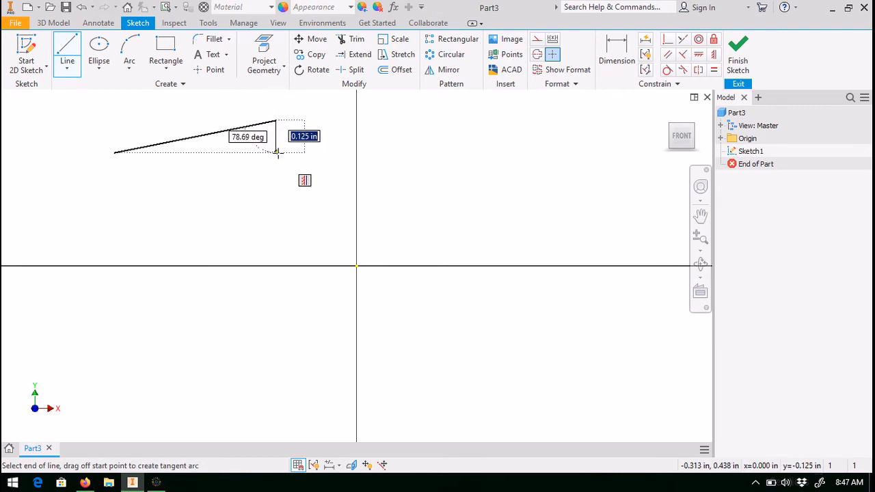
pyautogui.press('Escape')
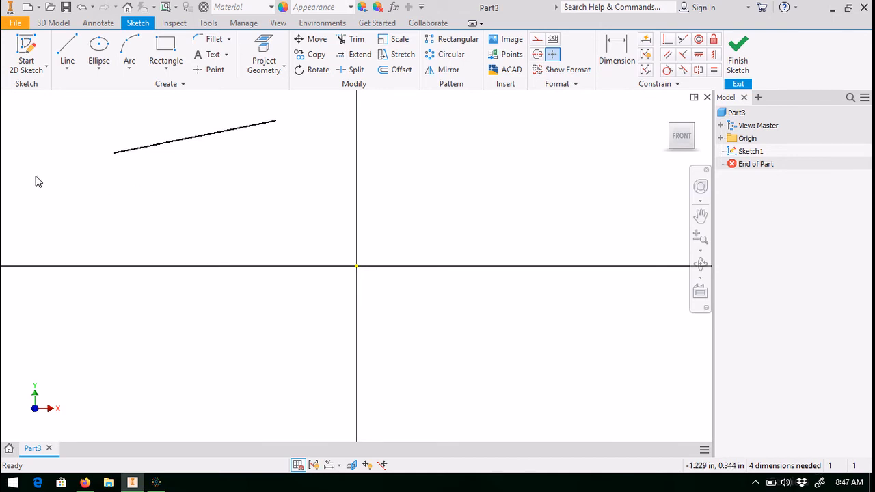
# Step: Sketch a horizontal line about 0.375 in long, above and to the right of the origin
pyautogui.click(68, 49)
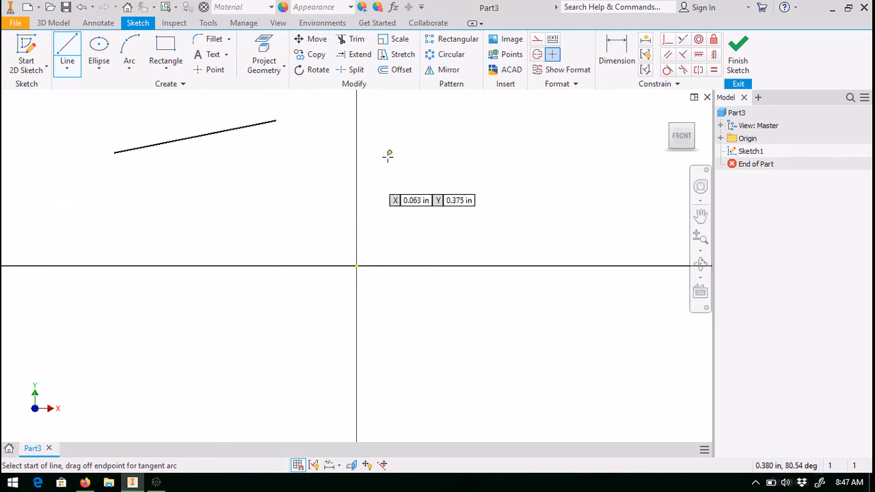
pyautogui.click(419, 190)
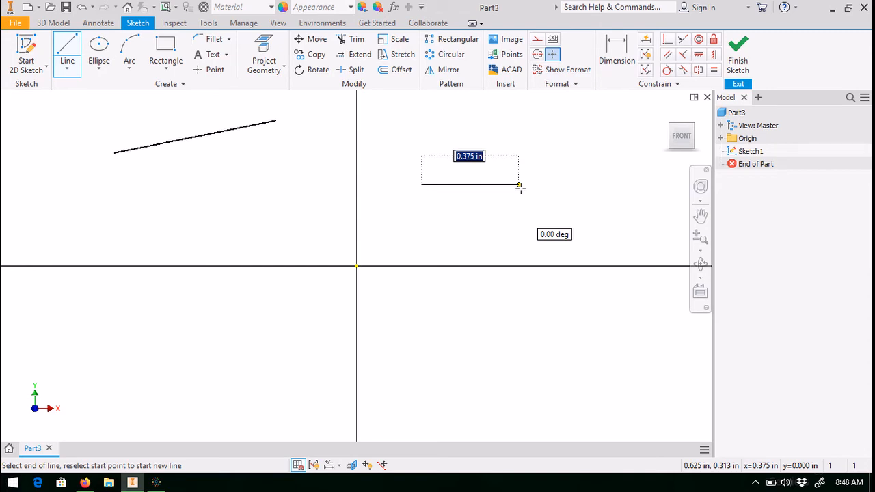
pyautogui.click(519, 186)
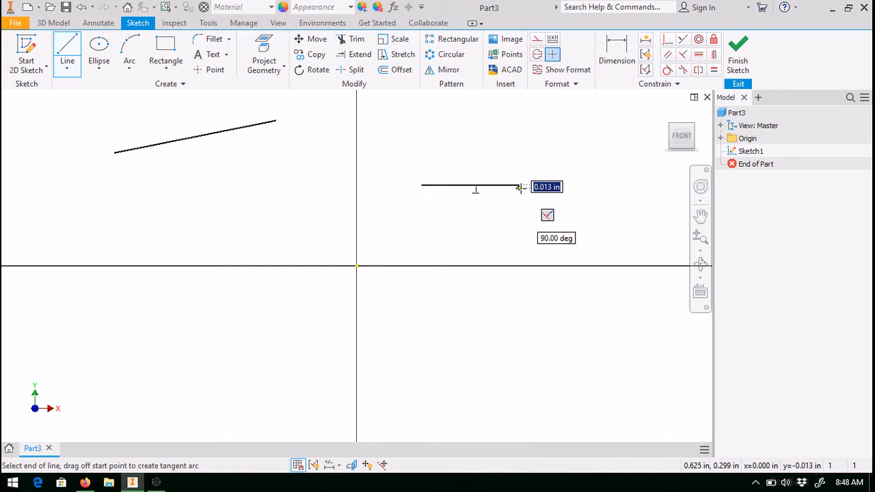
pyautogui.press('Escape')
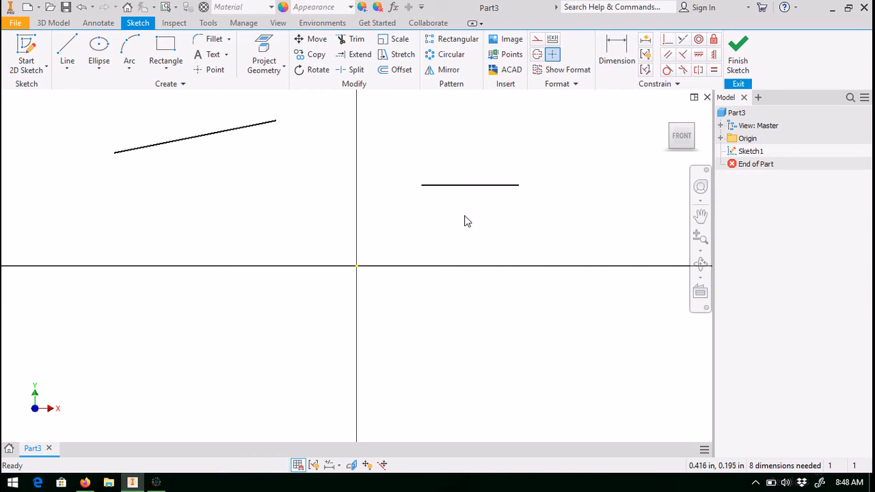
# Step: Dimension the horizontal line's length below it and set it to 1 in
pyautogui.click(618, 55)
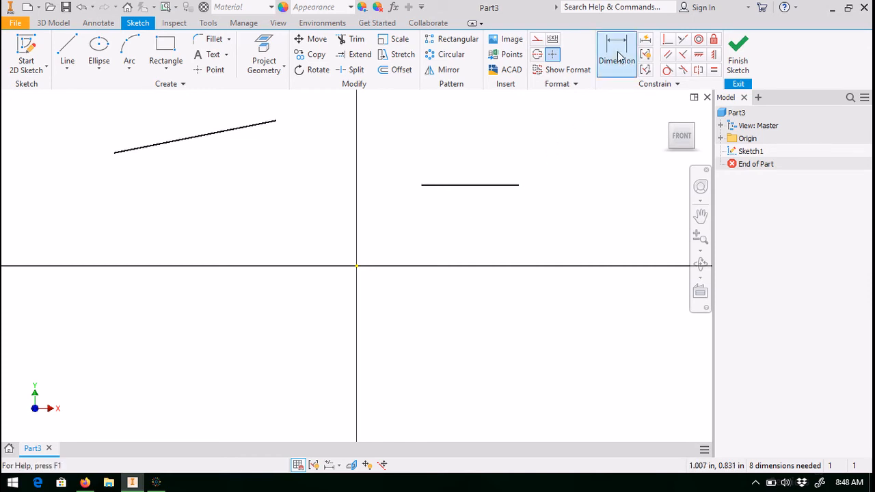
pyautogui.click(477, 192)
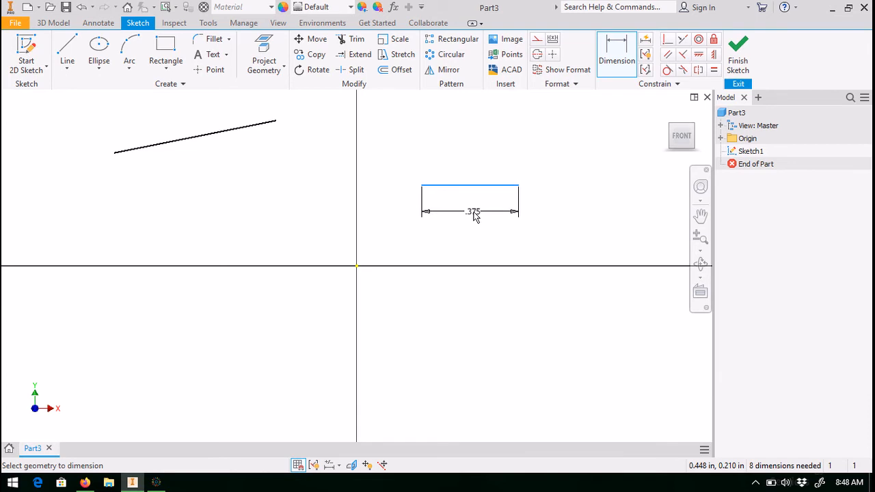
pyautogui.click(476, 215)
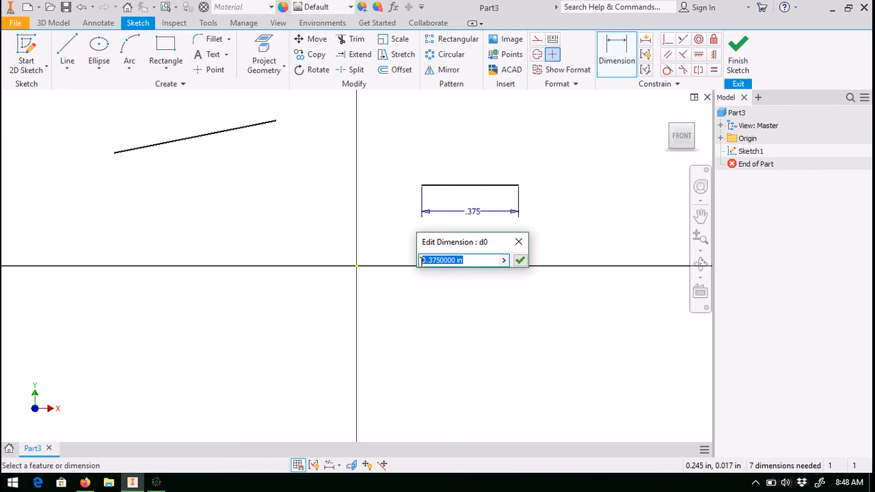
pyautogui.write('1')
pyautogui.press('Return')
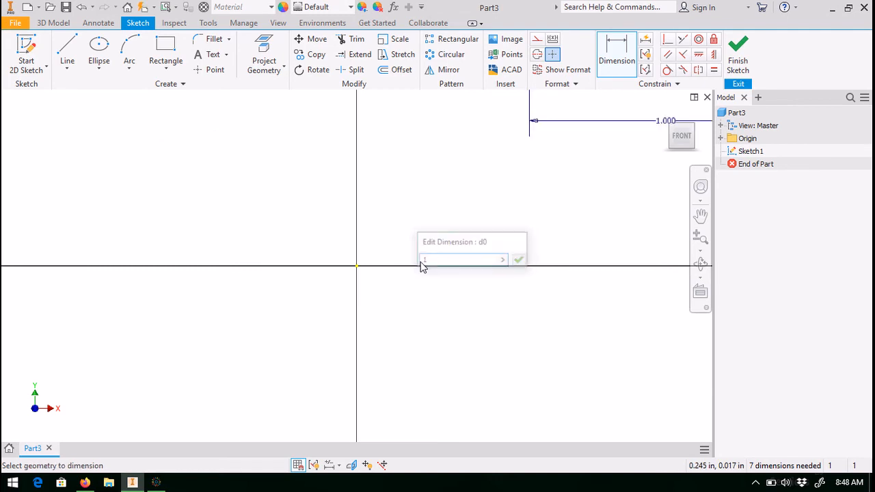
# Step: End the Dimension command and move the horizontal line's length dimension above the line
pyautogui.click(701, 217)
pyautogui.moveTo(613, 191); pyautogui.dragTo(392, 301)
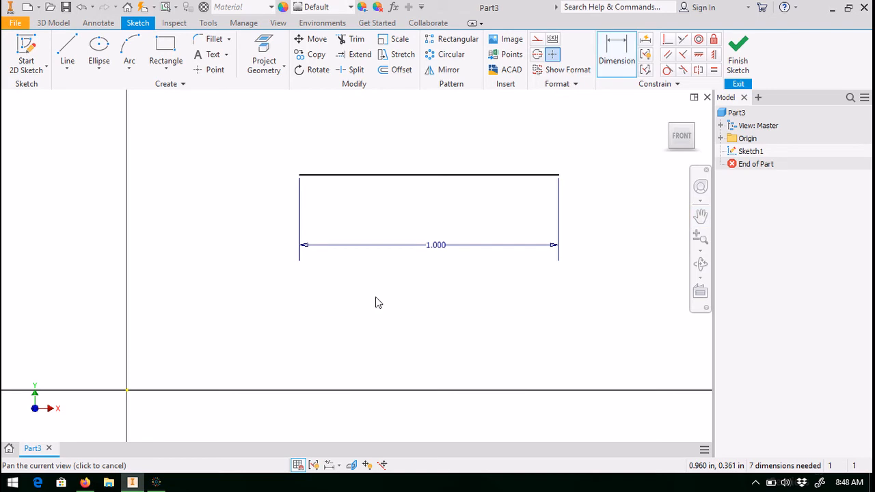
pyautogui.rightClick(376, 297)
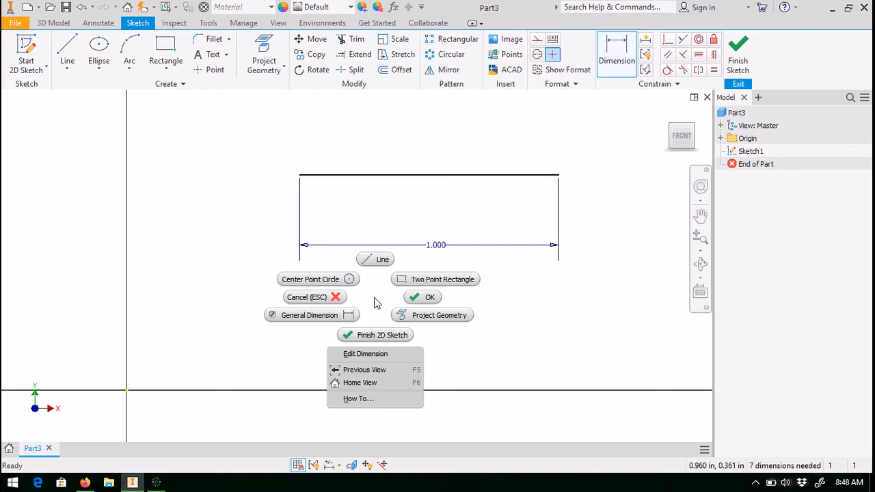
pyautogui.click(424, 299)
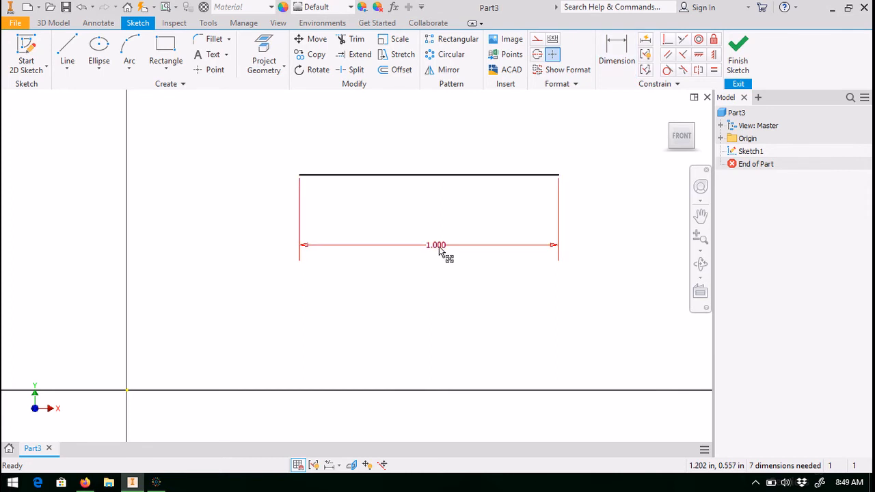
pyautogui.moveTo(441, 252); pyautogui.dragTo(425, 130)
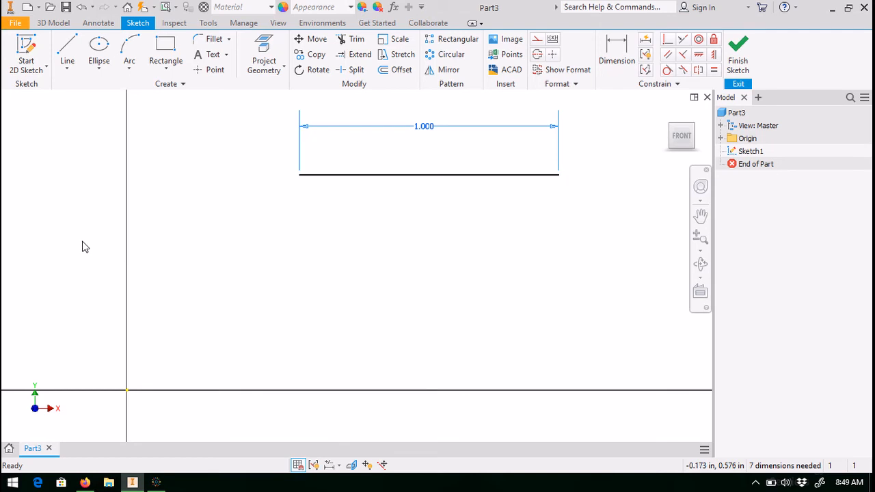
# Step: Sketch a horizontal line below the dimensioned line and a second line sloping down to the right from its right endpoint
pyautogui.click(68, 48)
pyautogui.click(190, 293)
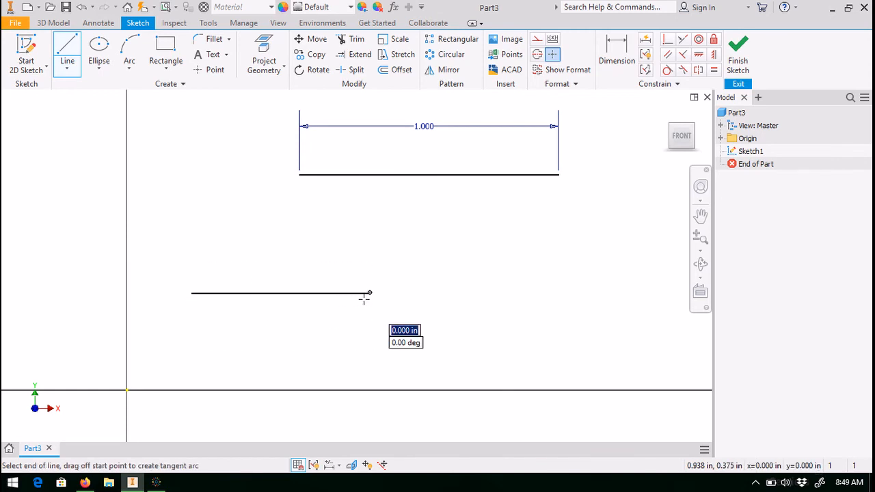
pyautogui.press('Escape')
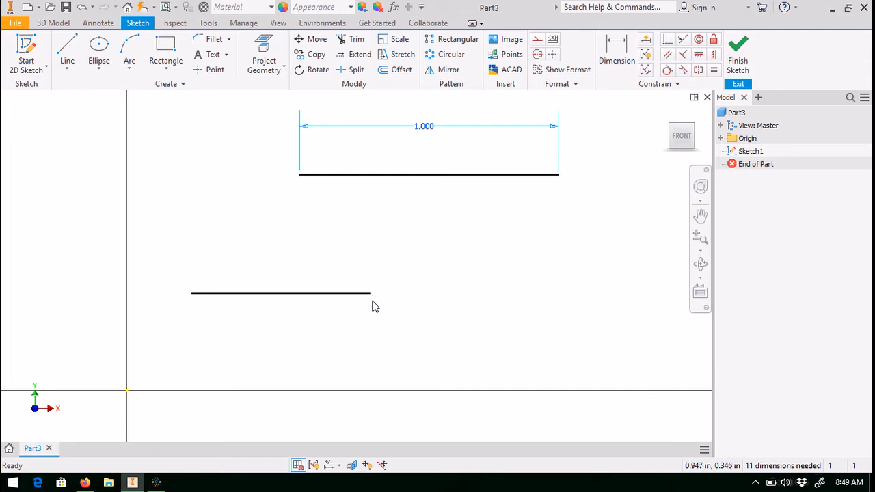
pyautogui.click(66, 46)
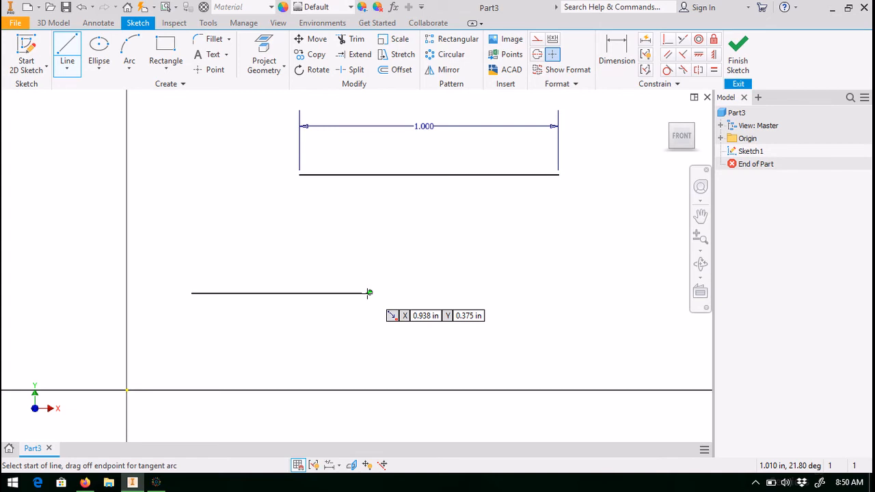
pyautogui.click(369, 293)
pyautogui.click(479, 346)
pyautogui.press('Escape')
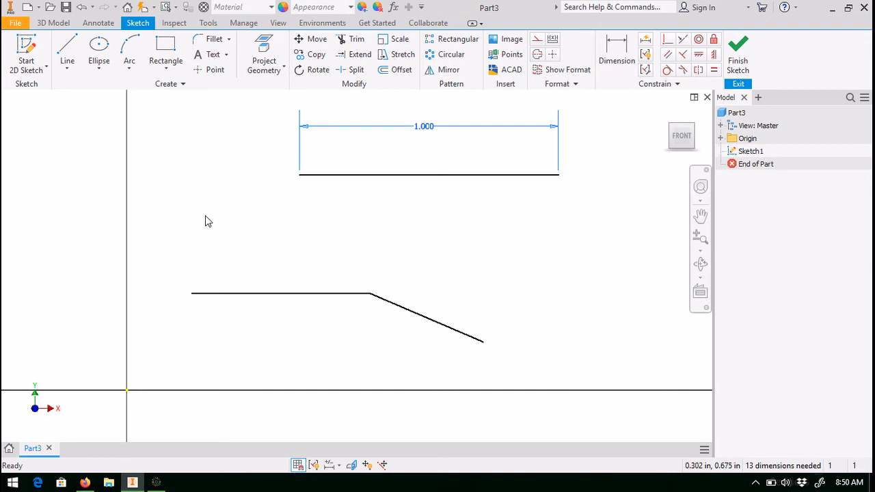
# Step: Sketch a center-point circle about 0.858 in in diameter, centred at about X 0.688 in, Y -0.5 in
pyautogui.click(701, 216)
pyautogui.moveTo(606, 283)
pyautogui.mouseDown()
pyautogui.moveTo(561, 250)
pyautogui.moveTo(494, 408)
pyautogui.moveTo(500, 212)
pyautogui.mouseUp()
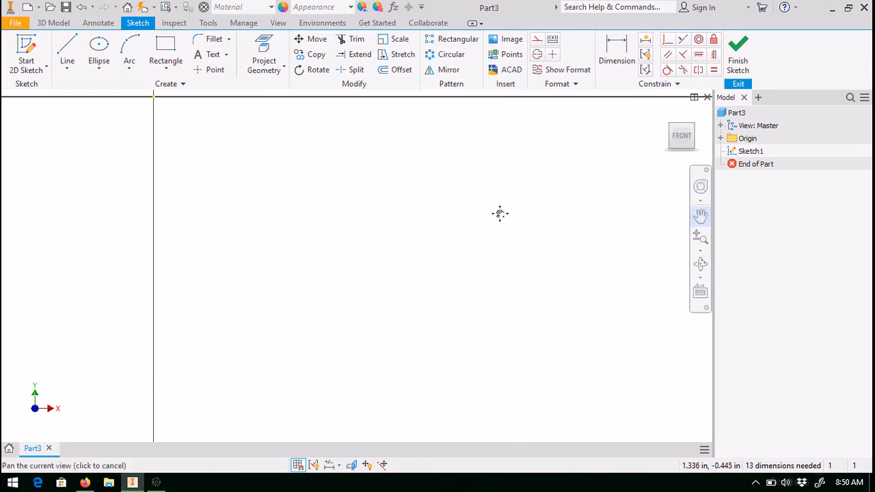
pyautogui.click(100, 69)
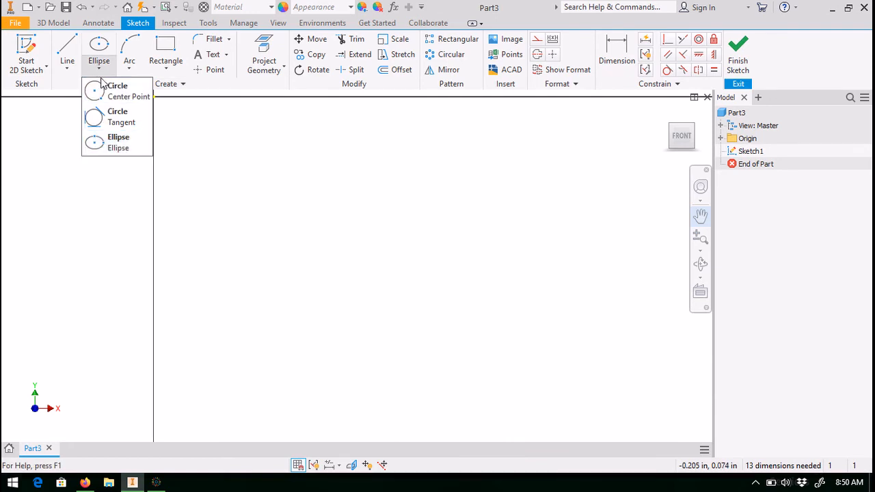
pyautogui.click(102, 89)
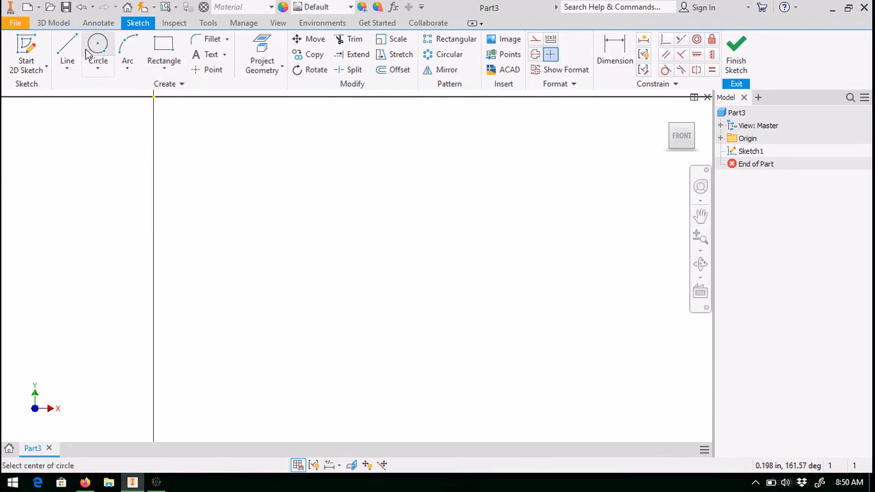
pyautogui.click(98, 71)
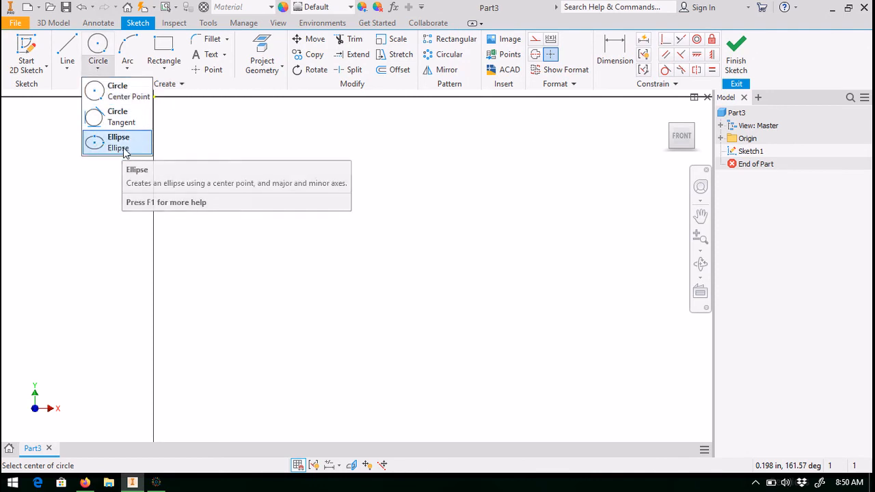
pyautogui.click(126, 97)
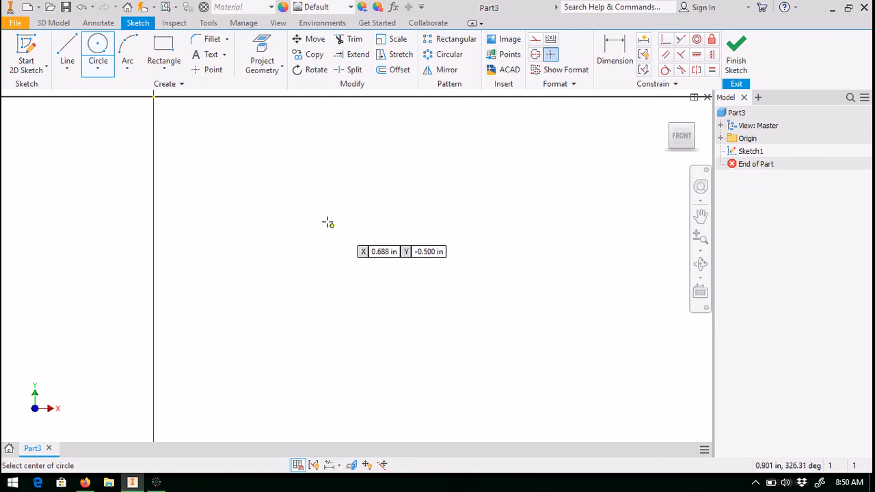
pyautogui.click(326, 221)
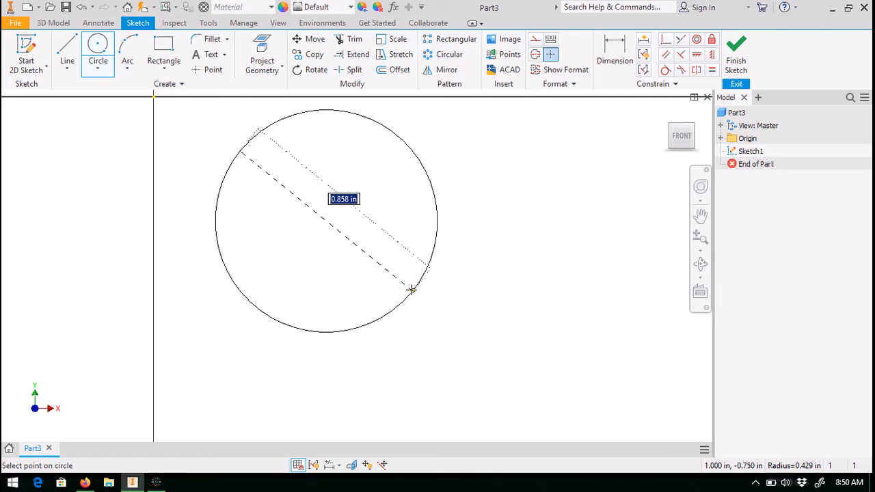
pyautogui.click(411, 289)
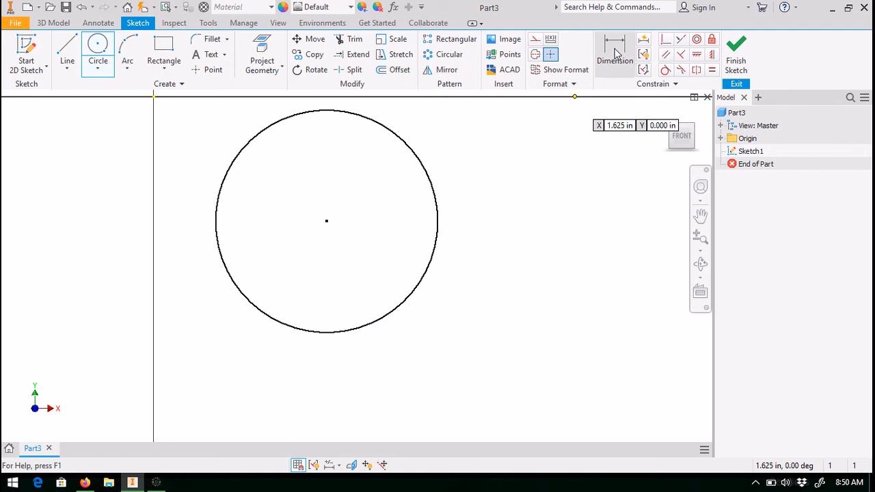
# Step: Dimension the circle's diameter outside its lower-left edge and set it to 0.75 in
pyautogui.click(616, 53)
pyautogui.click(427, 173)
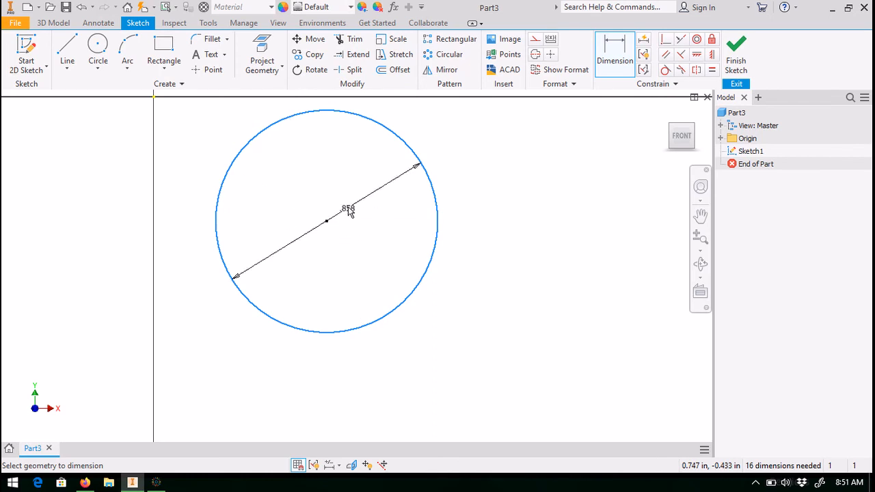
pyautogui.click(219, 347)
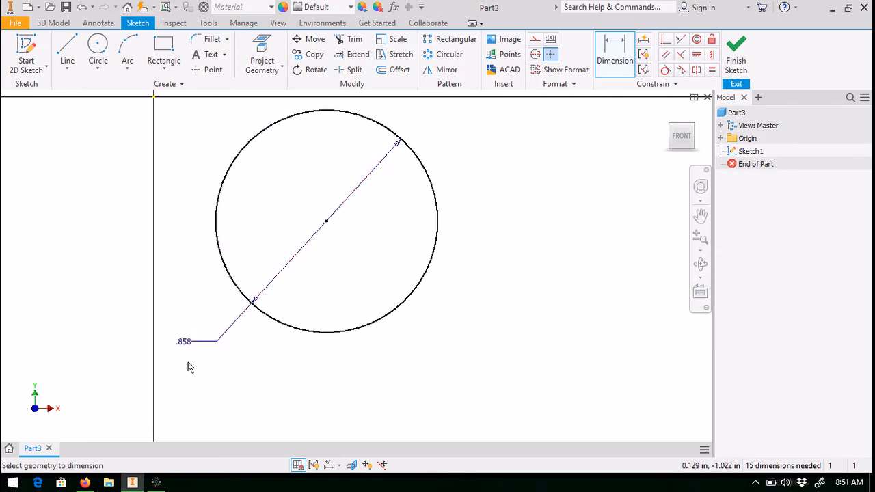
pyautogui.doubleClick(183, 344)
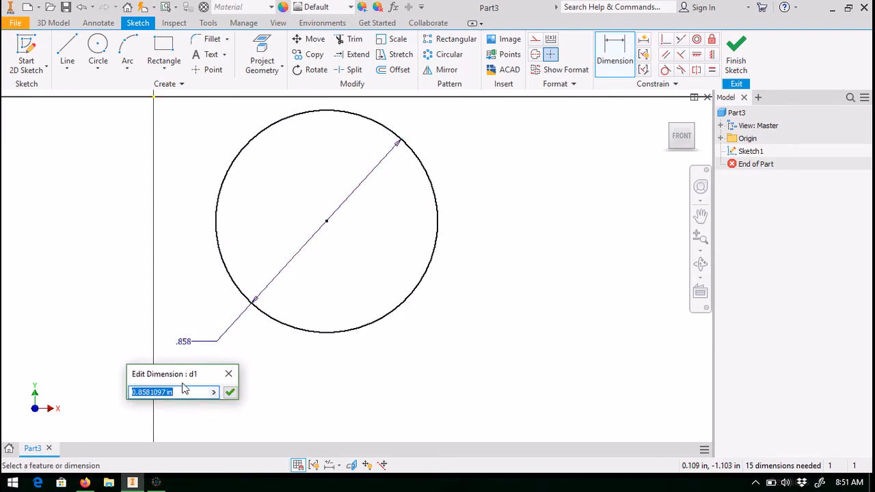
pyautogui.write('0')
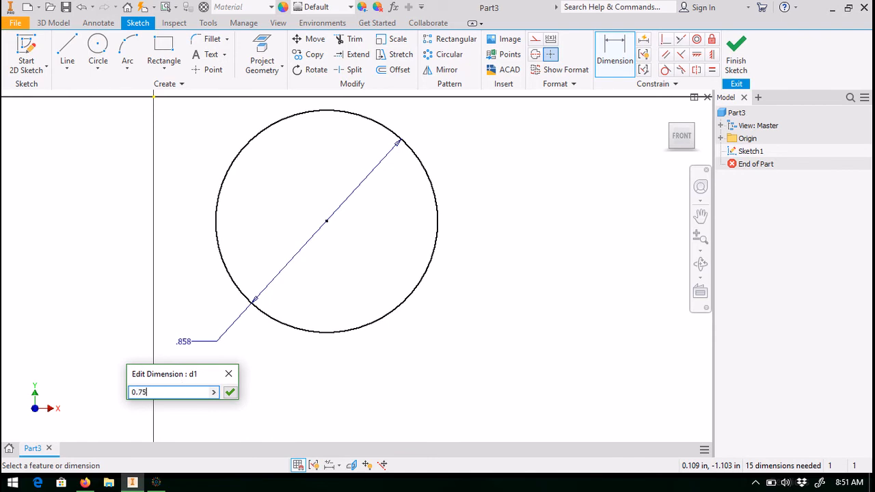
pyautogui.write('.75')
pyautogui.press('Return')
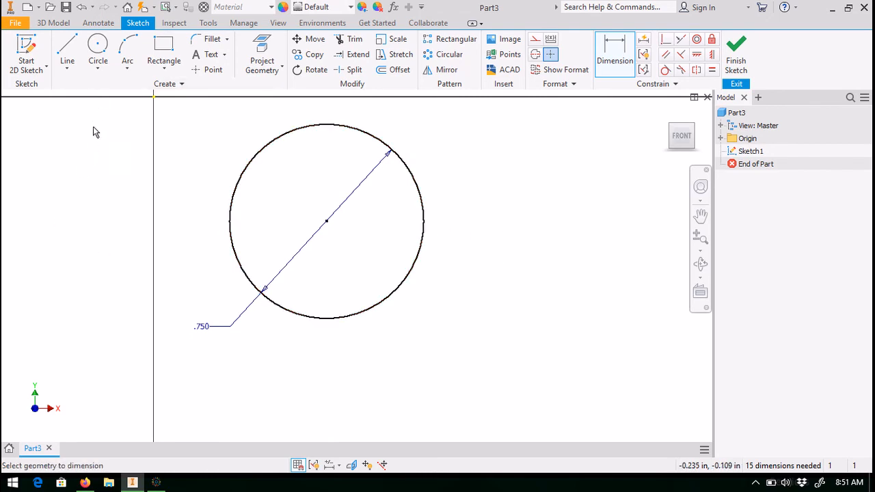
# Step: Sketch a narrow tilted ellipse below the circle, centred at about X 1.125 in, Y -1.125 in, with its first axis point at about X 1.5 in, Y -1 in
pyautogui.click(99, 70)
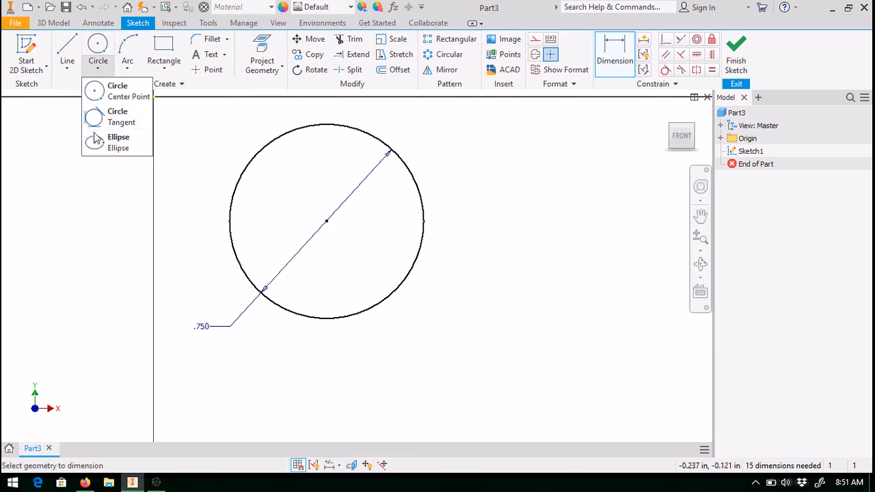
pyautogui.click(120, 143)
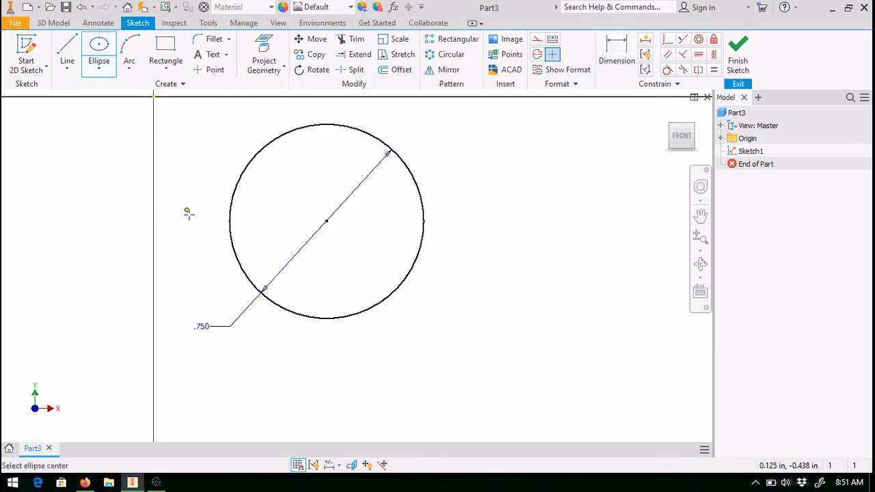
pyautogui.scroll(-3, 302, 400)
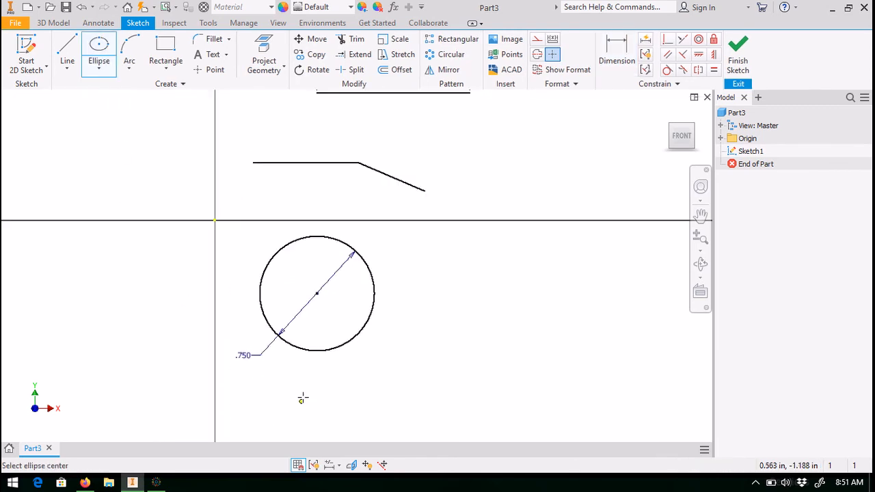
pyautogui.scroll(4, 302, 399)
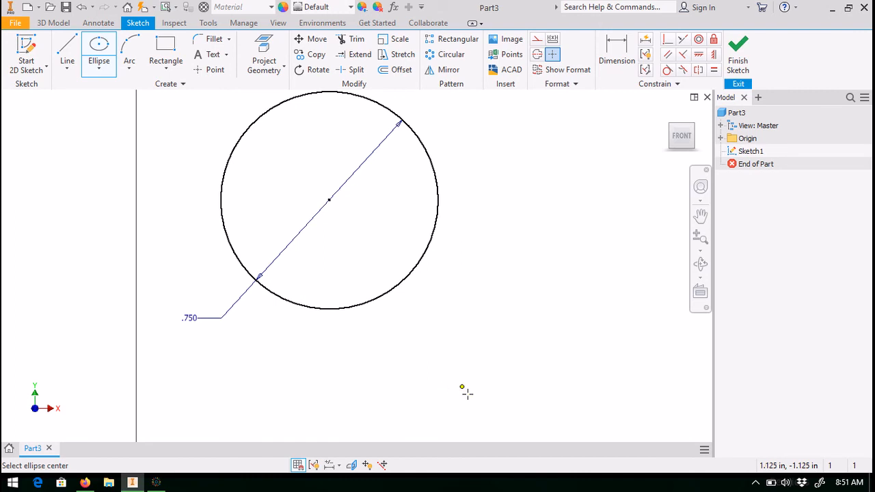
pyautogui.click(467, 393)
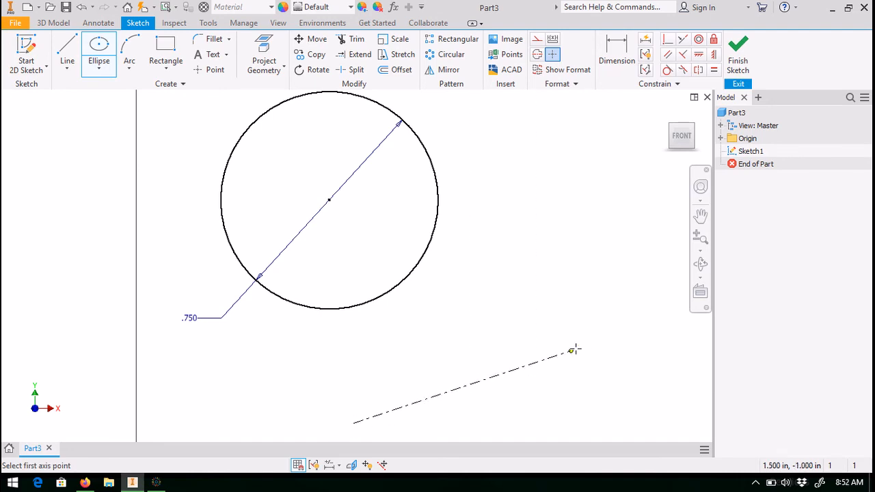
pyautogui.click(574, 349)
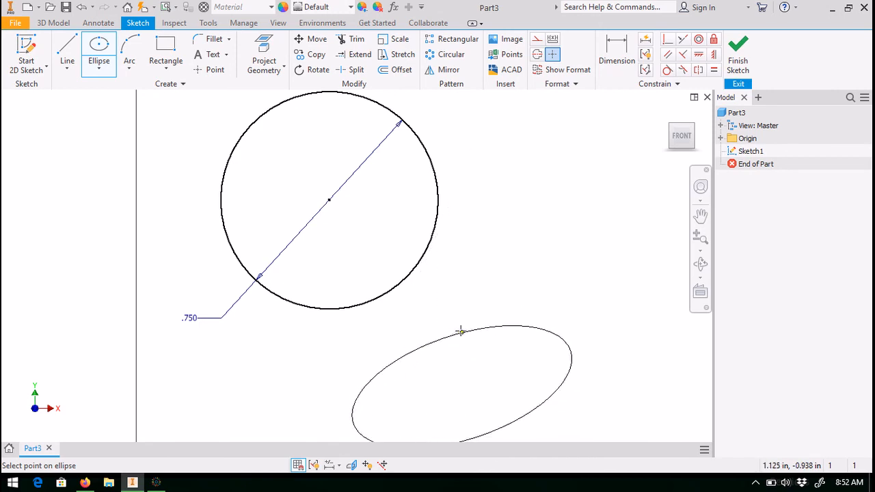
pyautogui.click(552, 352)
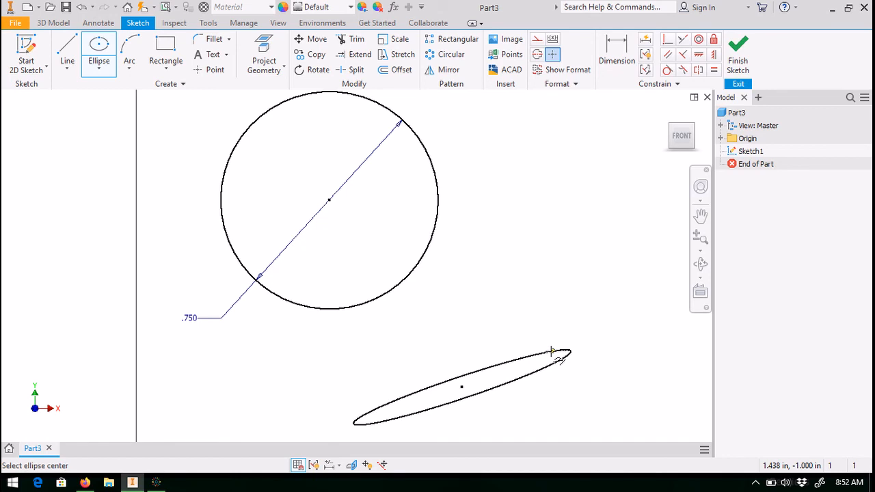
pyautogui.press('Escape')
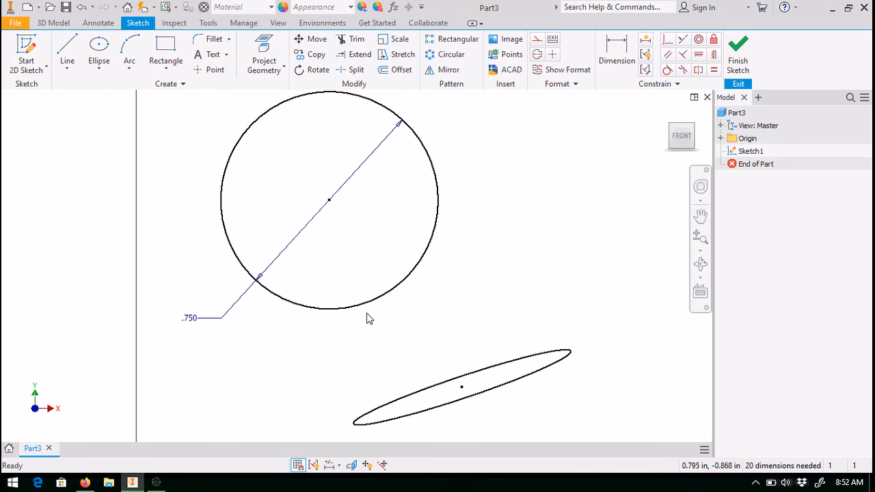
# Step: Sketch a two-point rectangle about 0.813 by 0.438 in, lower-right corner at about X -1.375 in, Y -0.75 in, and finish the sketch
pyautogui.click(699, 216)
pyautogui.moveTo(559, 293)
pyautogui.mouseDown()
pyautogui.moveTo(515, 223)
pyautogui.moveTo(424, 296)
pyautogui.moveTo(555, 300)
pyautogui.mouseUp()
pyautogui.moveTo(154, 280)
pyautogui.mouseDown()
pyautogui.moveTo(372, 317)
pyautogui.moveTo(417, 333)
pyautogui.mouseUp()
pyautogui.moveTo(250, 283); pyautogui.dragTo(322, 298)
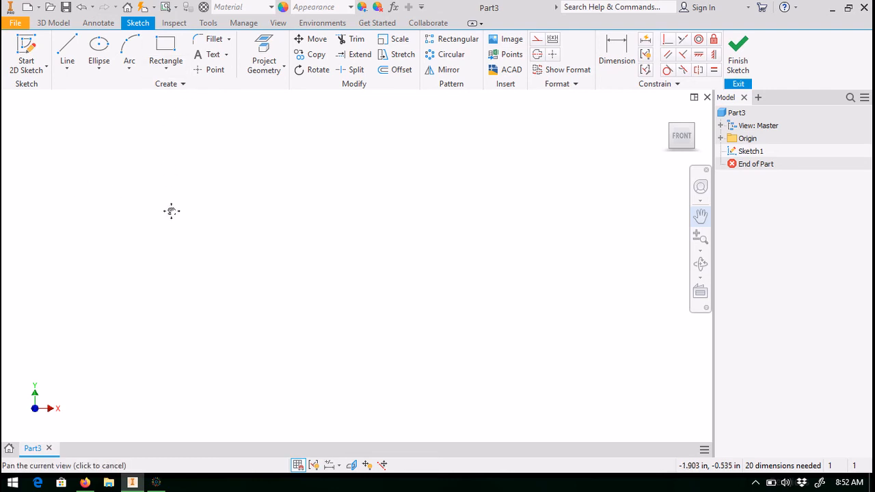
pyautogui.click(176, 72)
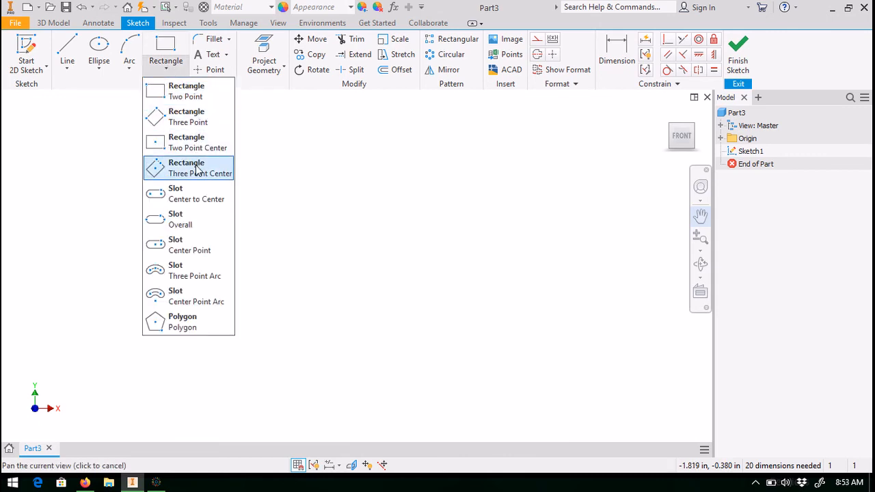
pyautogui.click(198, 99)
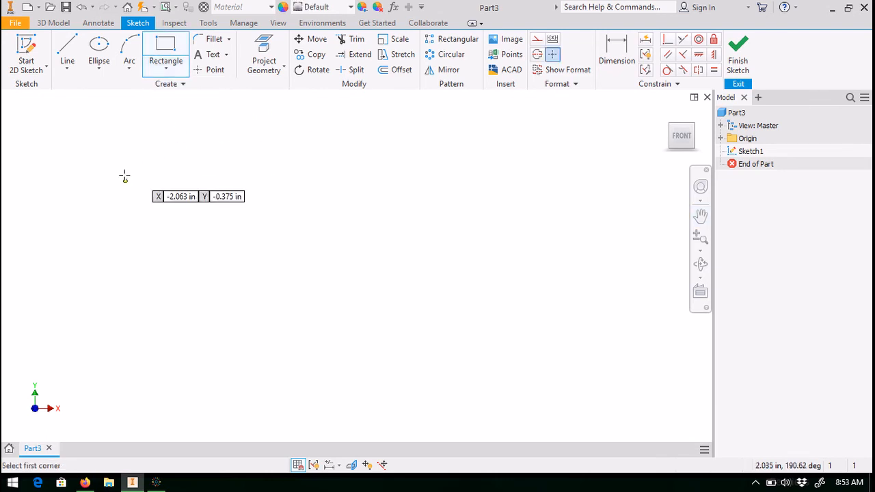
pyautogui.click(89, 144)
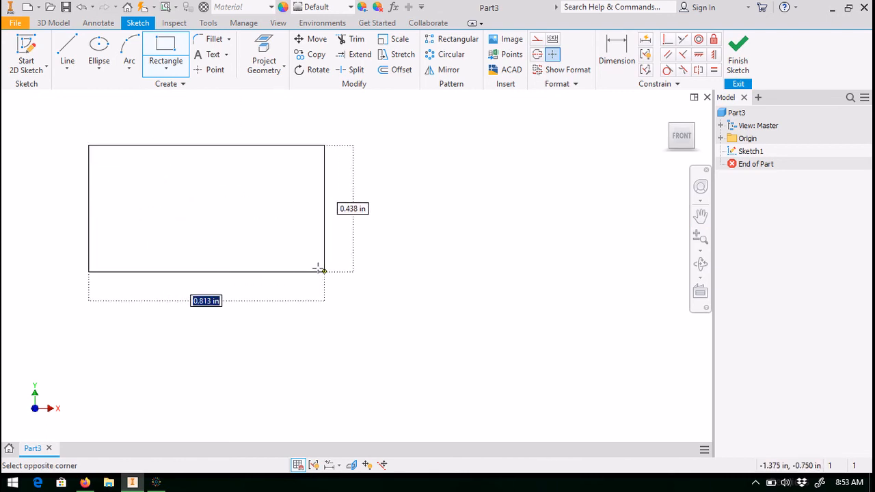
pyautogui.click(321, 270)
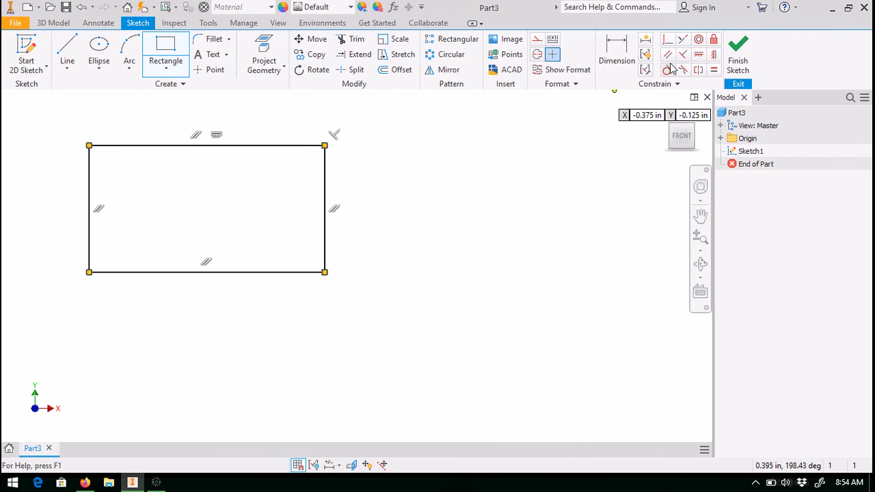
pyautogui.click(739, 50)
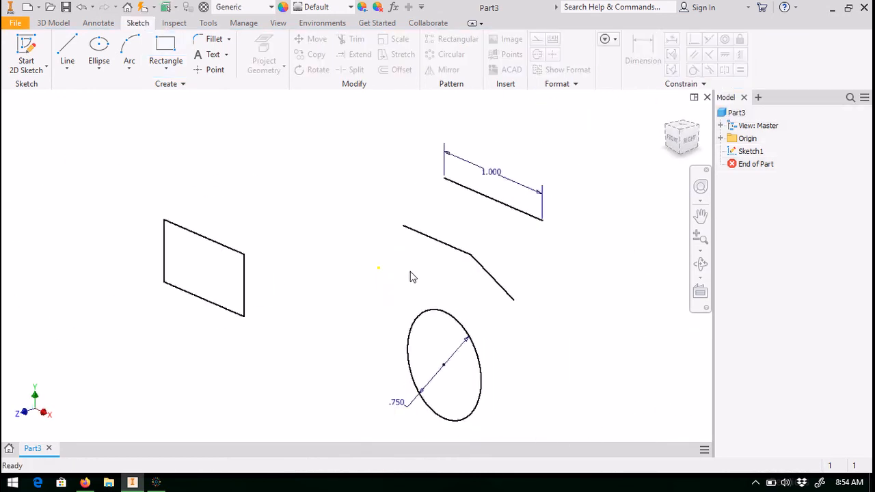
# Step: Examine the flat sketch geometry from the right, bottom, back and left views, and return to the home view
pyautogui.scroll(2, 410, 276)
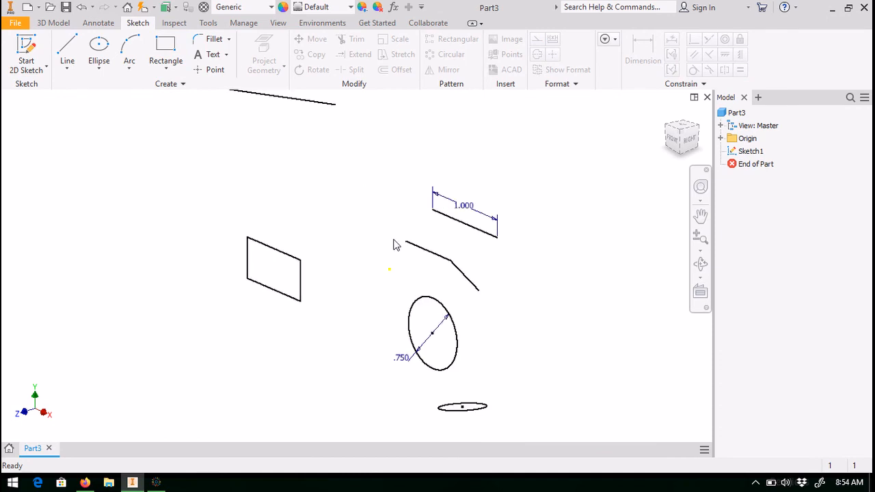
pyautogui.scroll(-2, 400, 244)
pyautogui.click(688, 139)
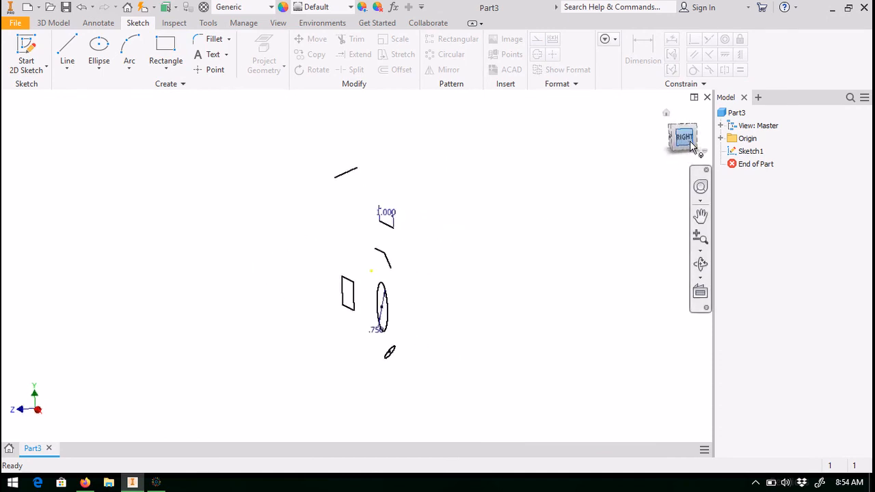
pyautogui.click(682, 154)
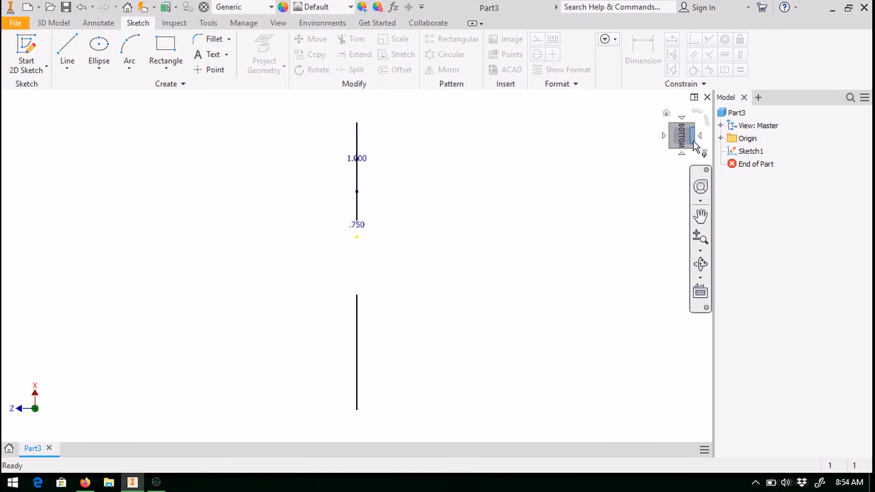
pyautogui.click(700, 138)
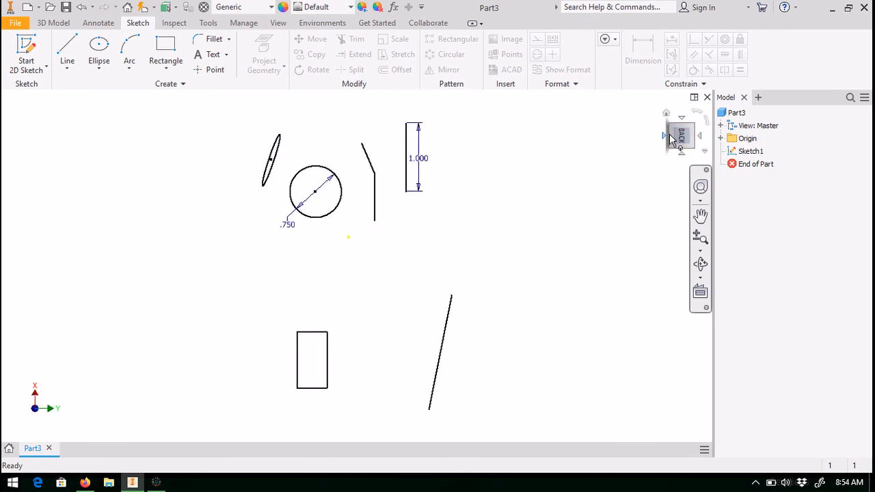
pyautogui.click(672, 139)
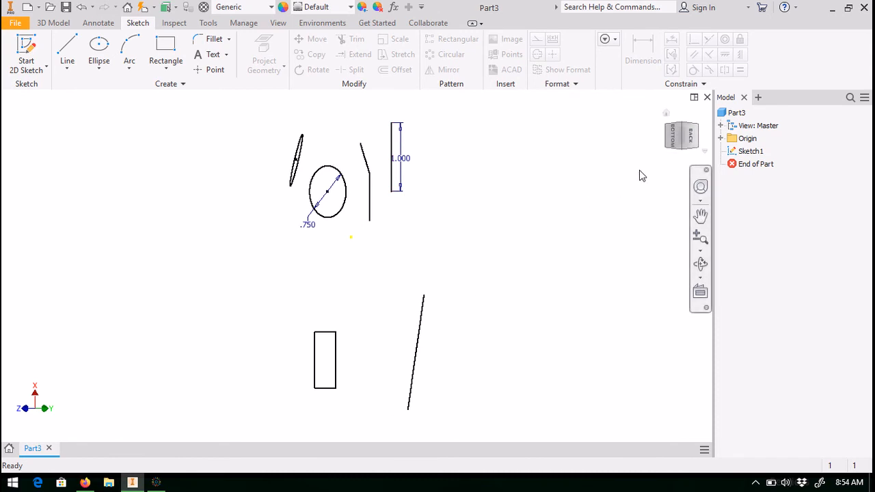
pyautogui.click(675, 147)
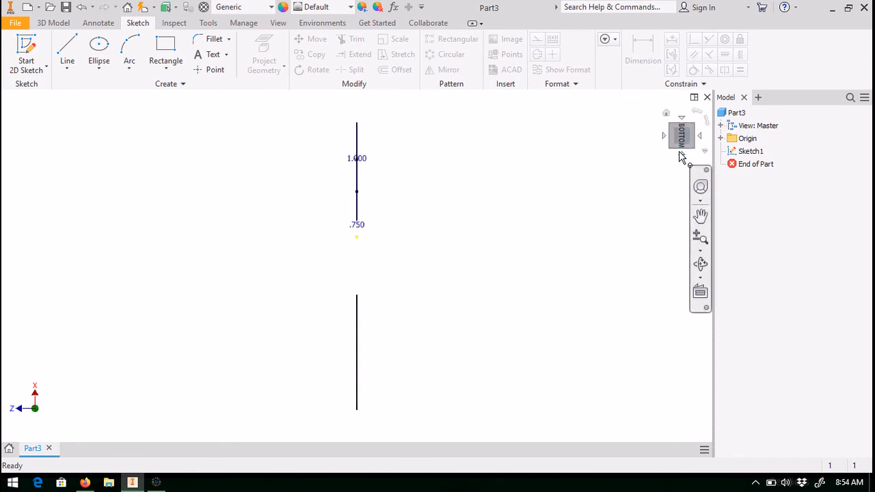
pyautogui.click(686, 148)
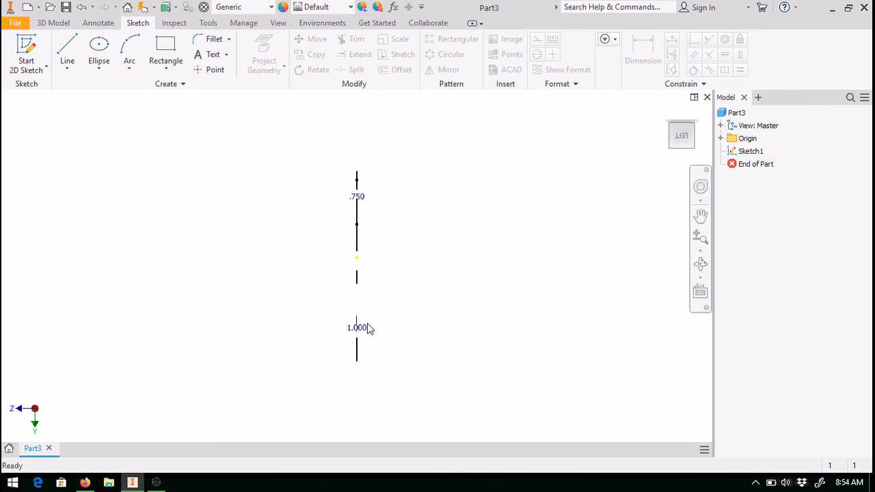
pyautogui.click(668, 115)
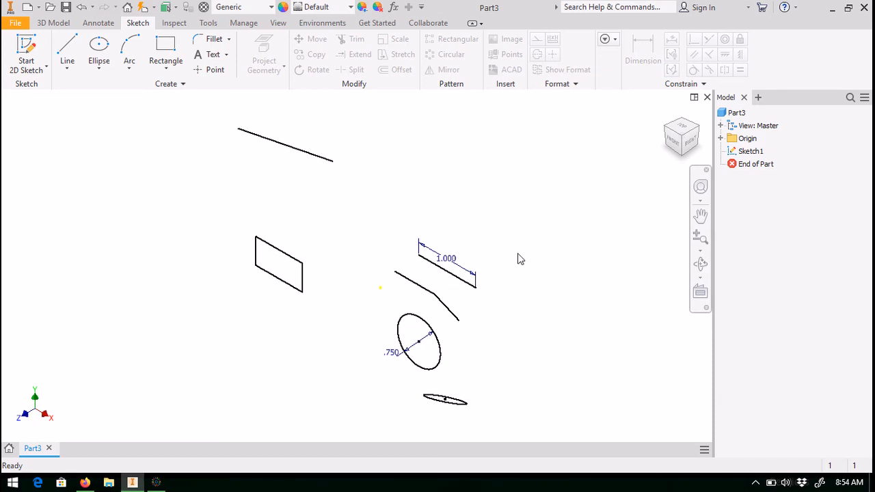
# Step: Reopen the finished Sketch1 for editing
pyautogui.rightClick(747, 155)
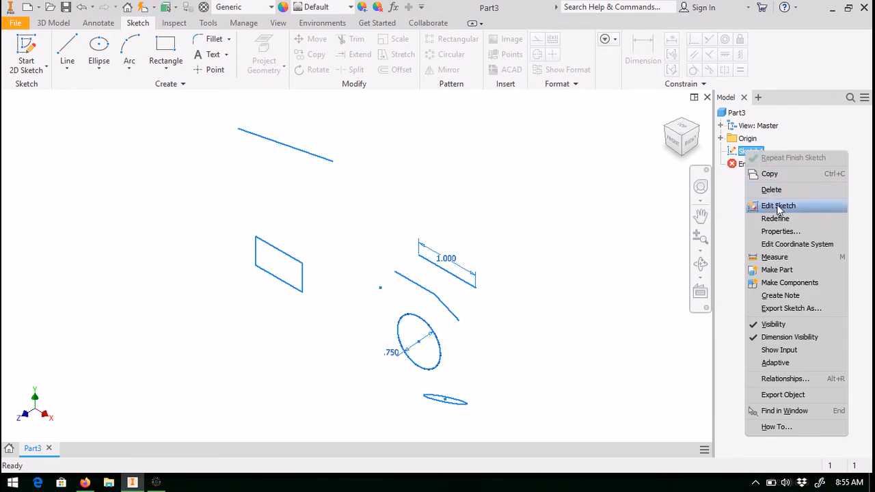
pyautogui.click(778, 207)
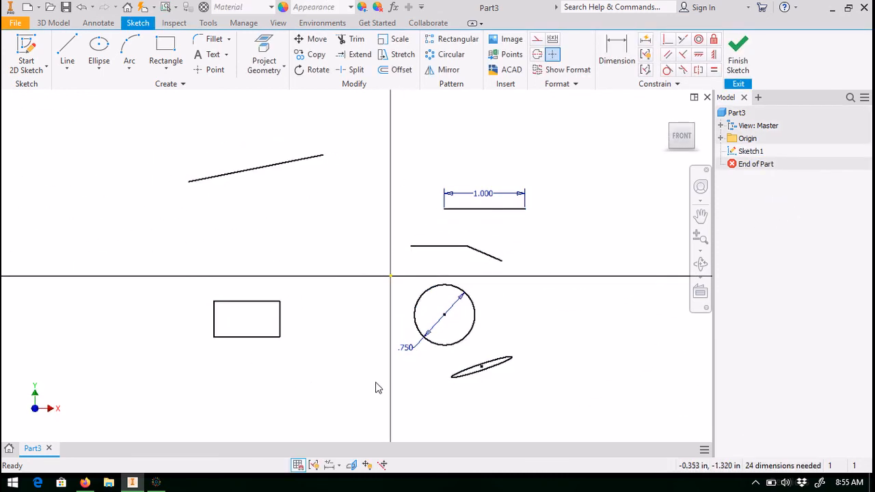